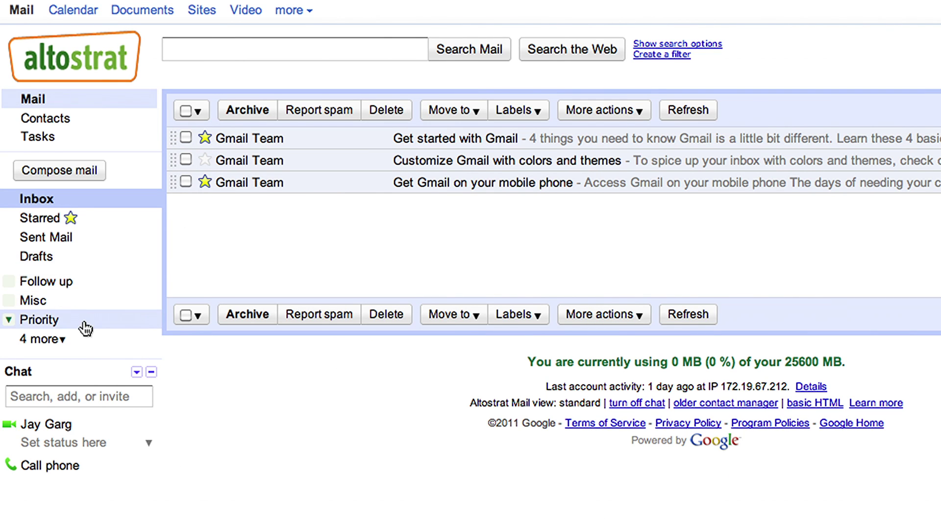
# - Add a new label named 'Account Info' and set its label colour to blue
pyautogui.click(65, 342)
pyautogui.click(62, 459)
pyautogui.write('Account Info')
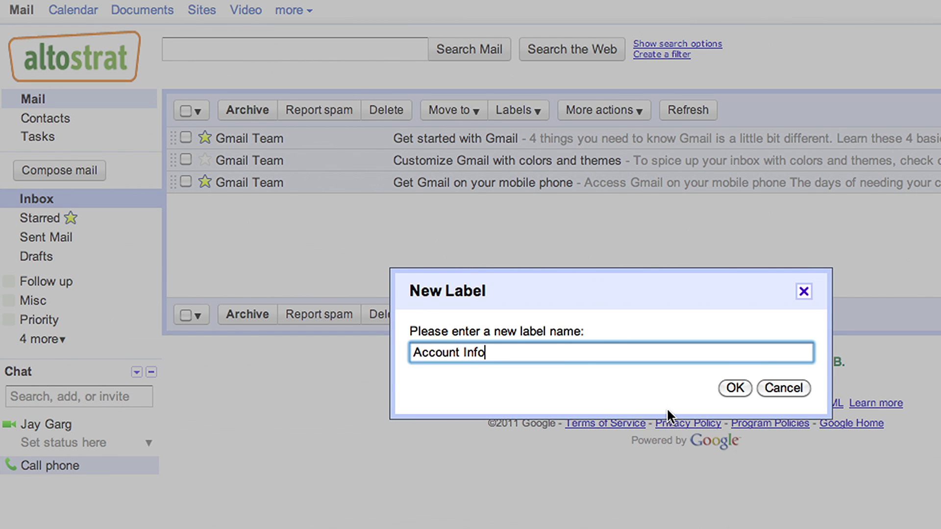
pyautogui.click(728, 391)
pyautogui.click(10, 283)
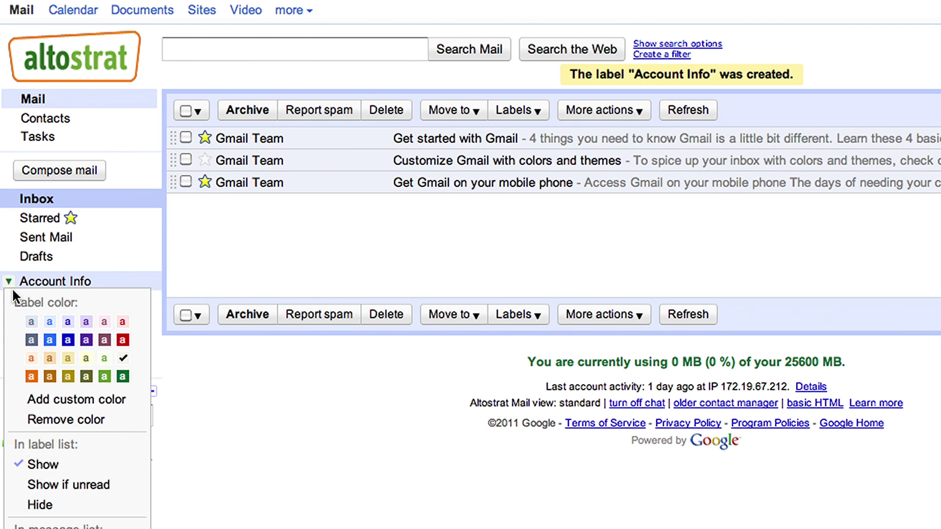
pyautogui.click(50, 341)
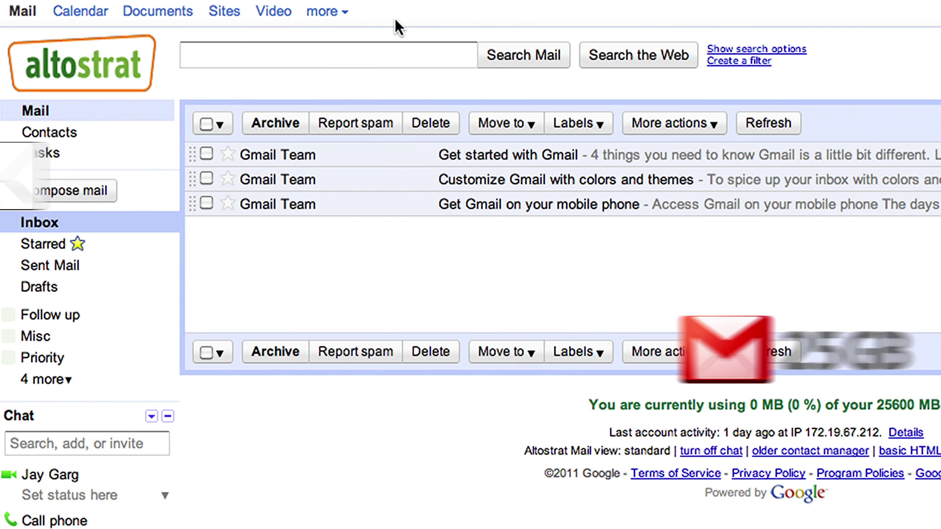
# - Run the search 'subject: get started' and open the single 'Get started with Gmail' result
pyautogui.click(357, 52)
pyautogui.write('s')
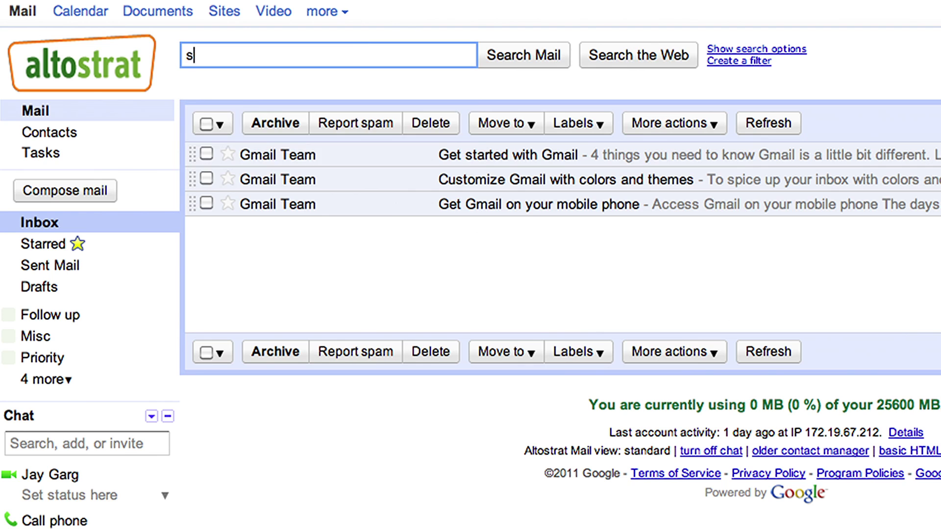
pyautogui.write('ubject: get')
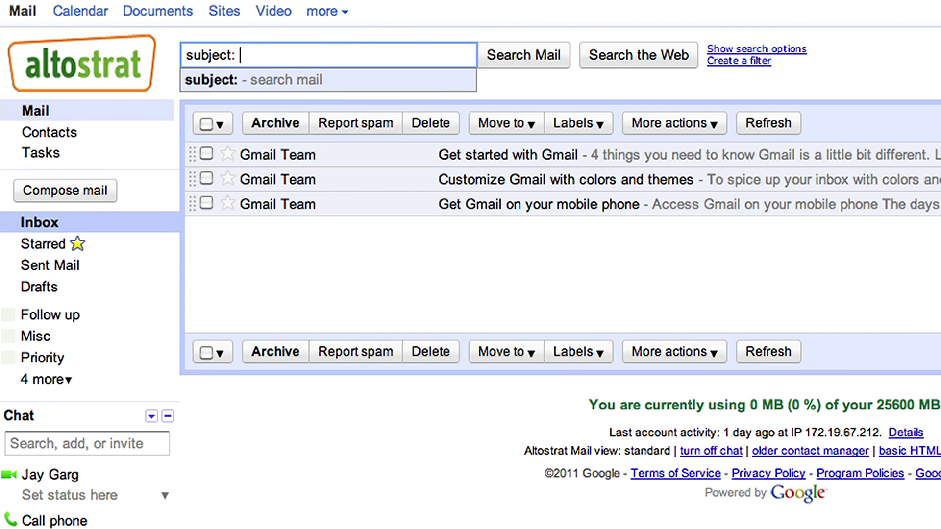
pyautogui.write(' started')
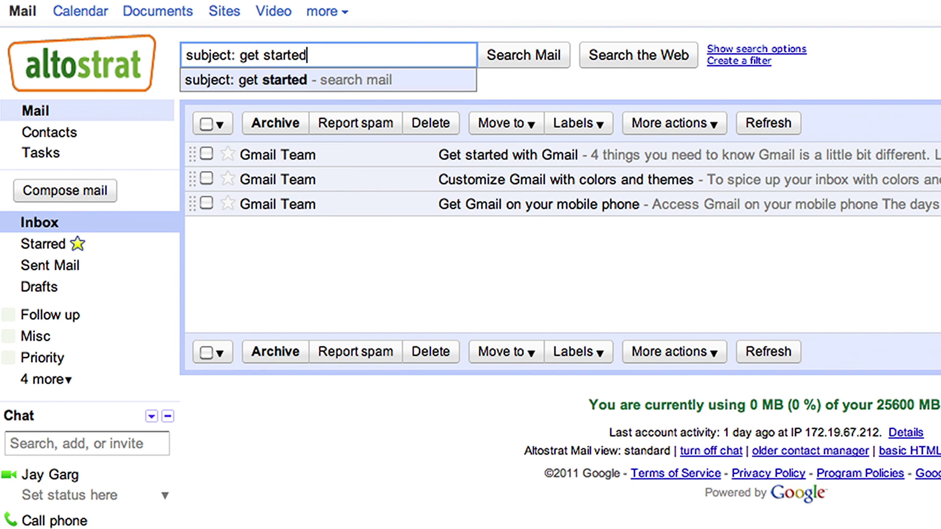
pyautogui.press('Return')
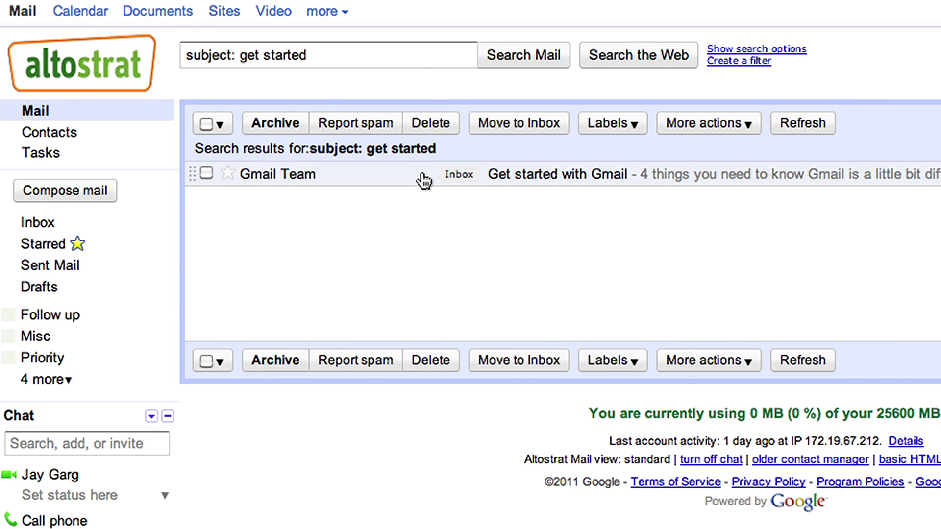
pyautogui.click(423, 182)
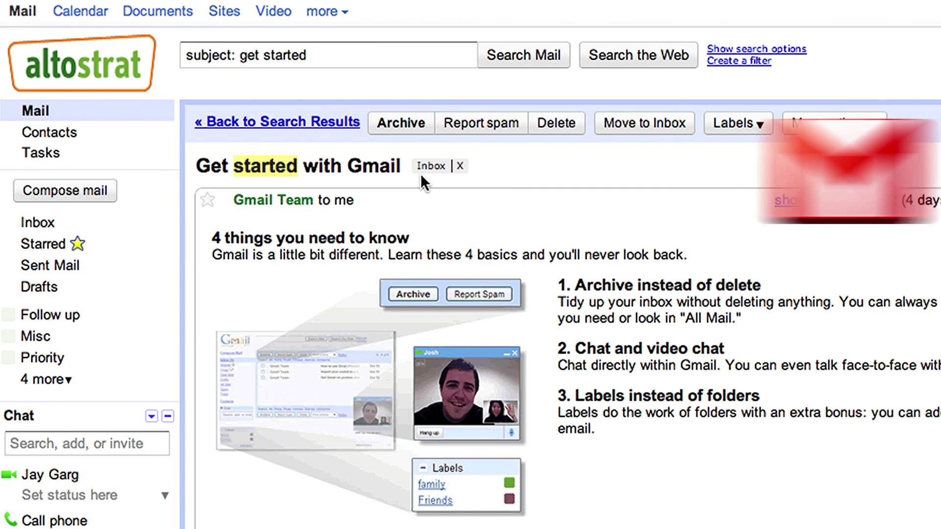